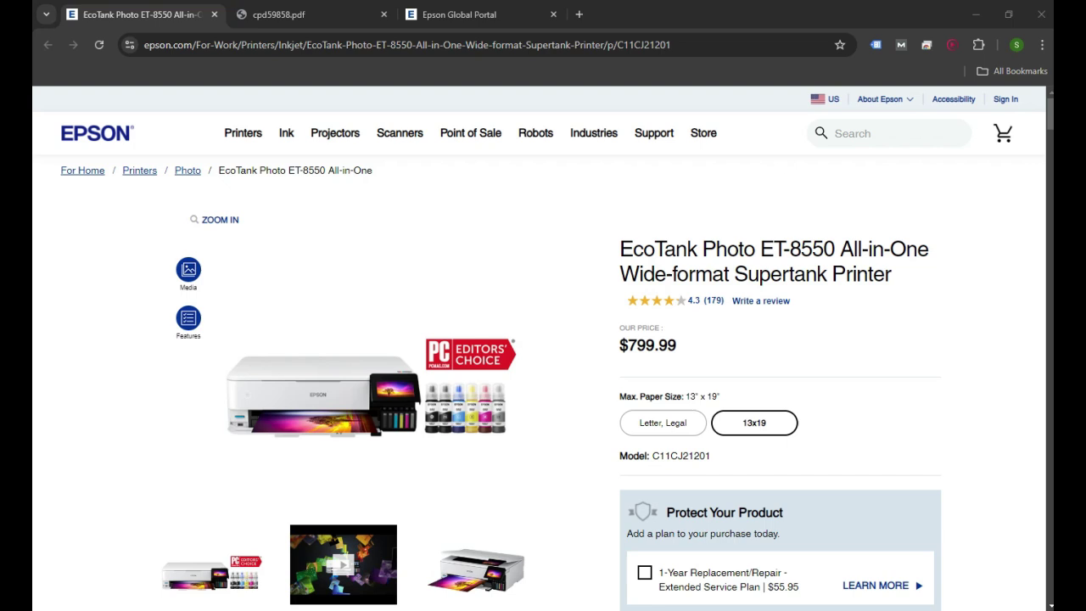
- Select the ET-8550 model name in the product title, then clear the selection
{"action": "left_click_drag", "start_coordinate": [619, 249], "coordinate": [834, 249]}
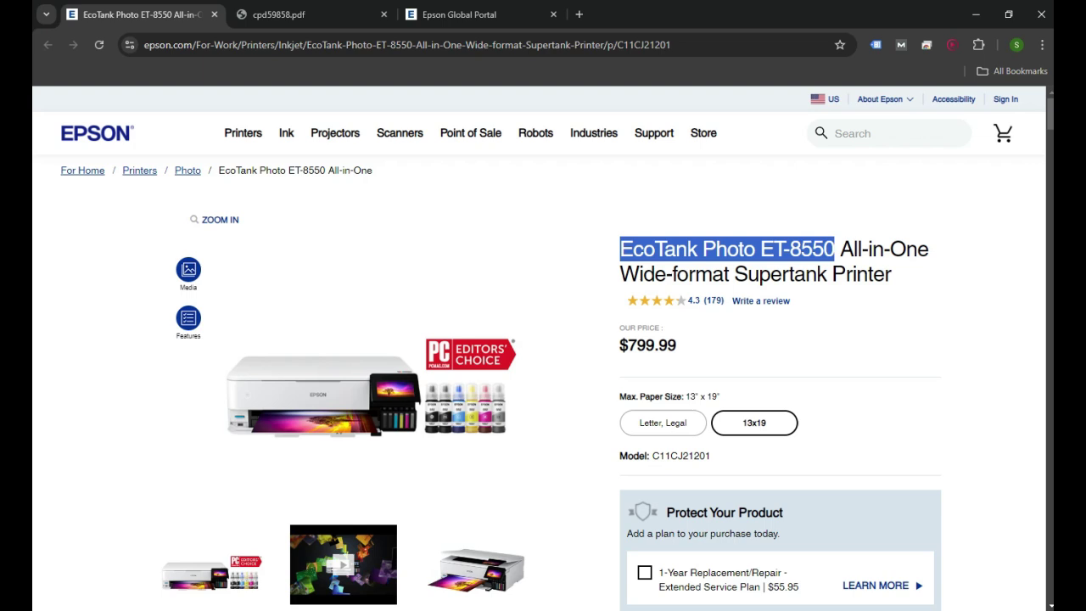
{"action": "left_click", "coordinate": [835, 249]}
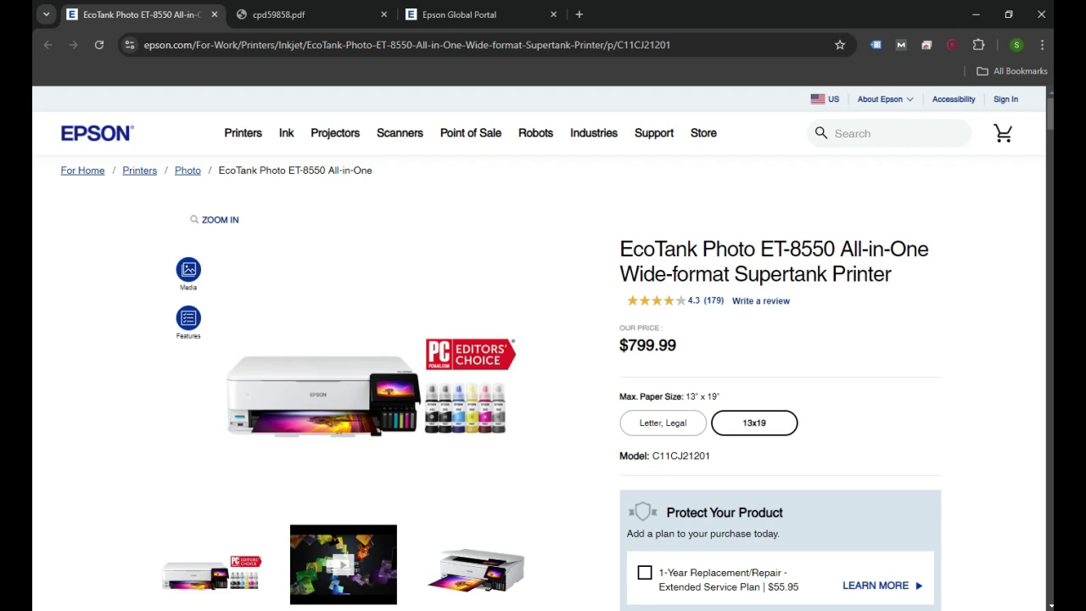
{"action": "left_click", "coordinate": [288, 14]}
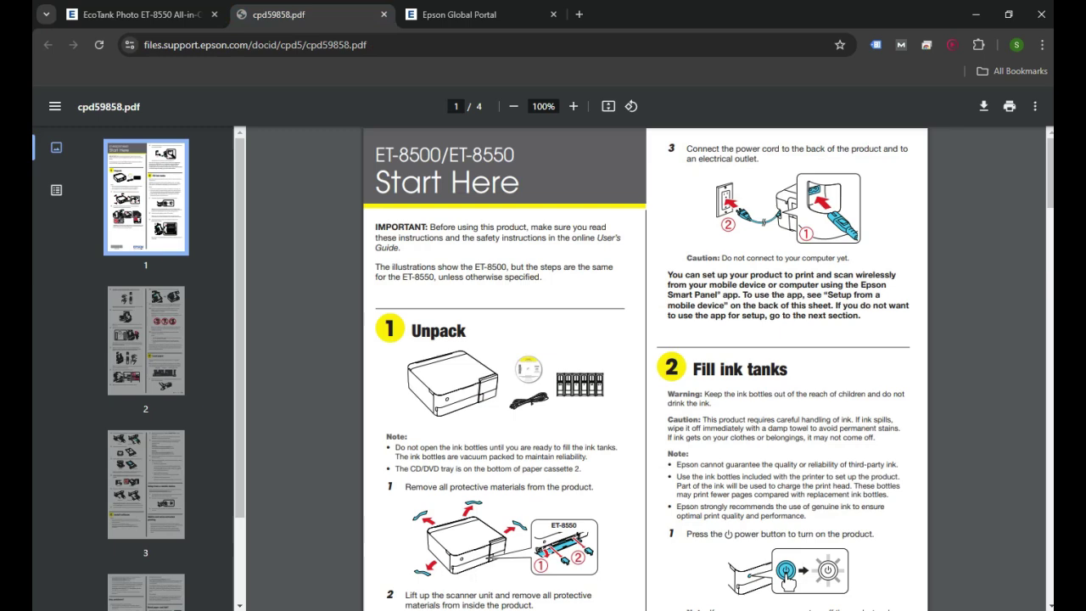
{"action": "scroll", "coordinate": [645, 369], "scroll_direction": "down", "scroll_amount": 1}
{"action": "scroll", "coordinate": [645, 369], "scroll_direction": "down", "scroll_amount": 2}
{"action": "scroll", "coordinate": [644, 369], "scroll_direction": "up", "scroll_amount": 2}
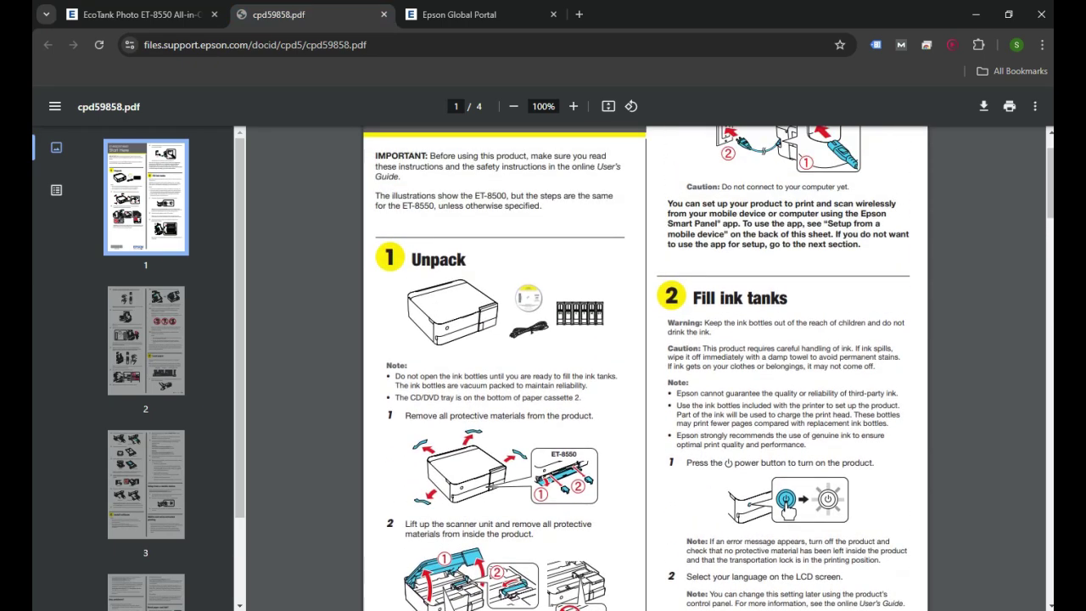
{"action": "scroll", "coordinate": [645, 369], "scroll_direction": "up", "scroll_amount": 1}
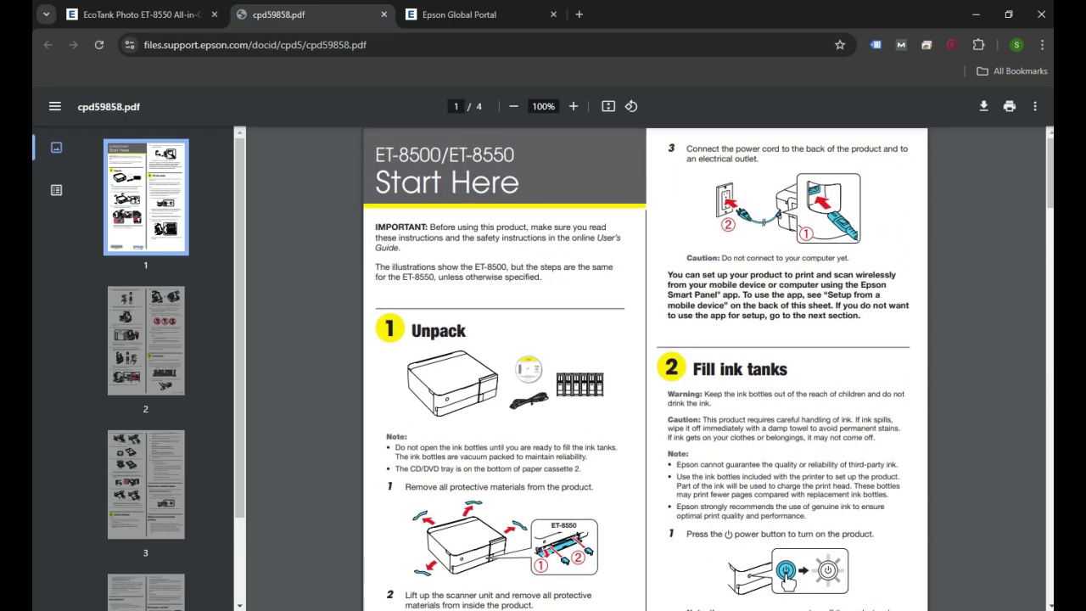
{"action": "scroll", "coordinate": [645, 369], "scroll_direction": "down", "scroll_amount": 1}
{"action": "scroll", "coordinate": [644, 369], "scroll_direction": "down", "scroll_amount": 2}
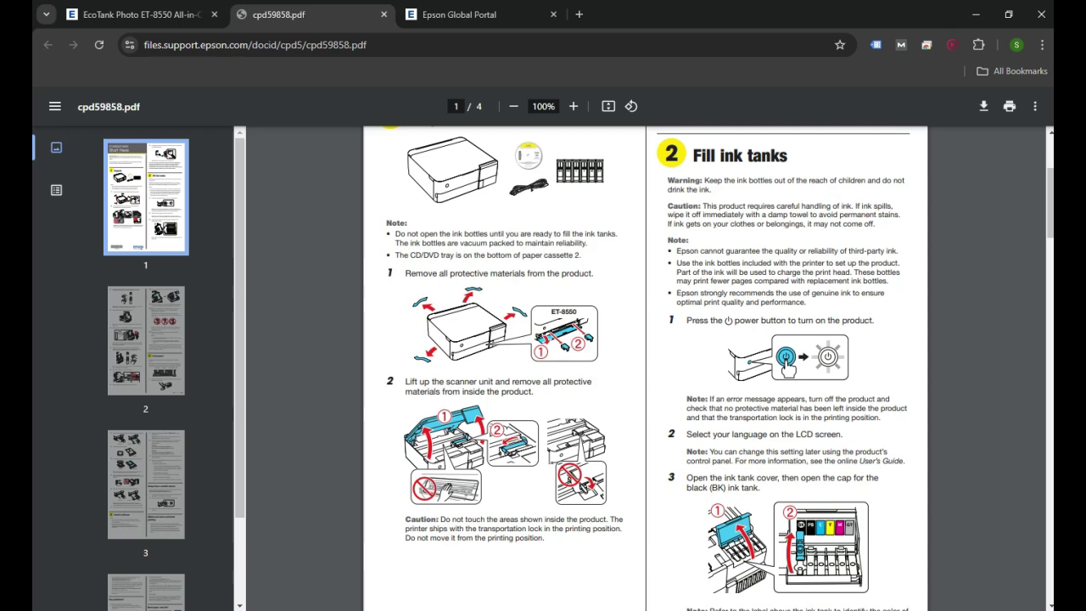
{"action": "scroll", "coordinate": [644, 369], "scroll_direction": "down", "scroll_amount": 1}
{"action": "scroll", "coordinate": [645, 369], "scroll_direction": "down", "scroll_amount": 1}
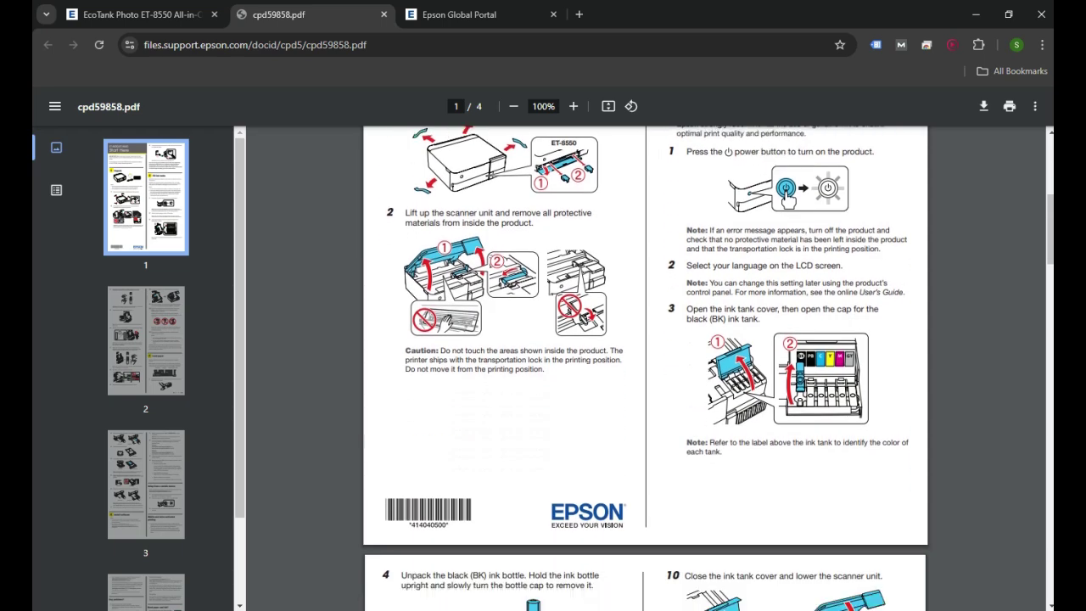
{"action": "scroll", "coordinate": [645, 369], "scroll_direction": "down", "scroll_amount": 1}
{"action": "scroll", "coordinate": [645, 369], "scroll_direction": "up", "scroll_amount": 4}
{"action": "scroll", "coordinate": [644, 369], "scroll_direction": "up", "scroll_amount": 2}
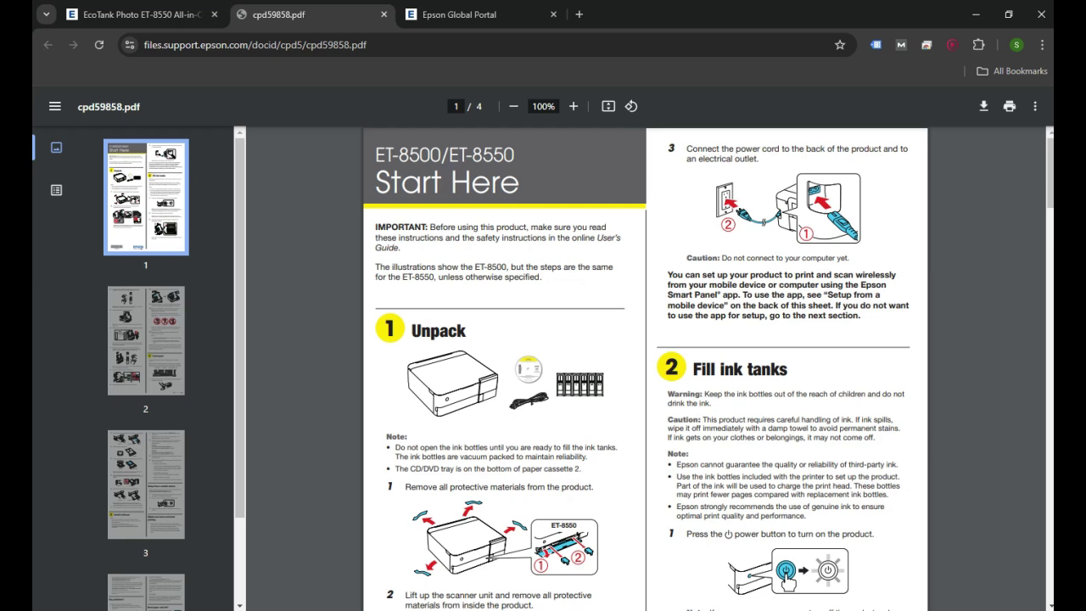
- Switch to the Epson Global Portal tab and choose USA under North America
{"action": "key", "text": "ctrl+Tab"}
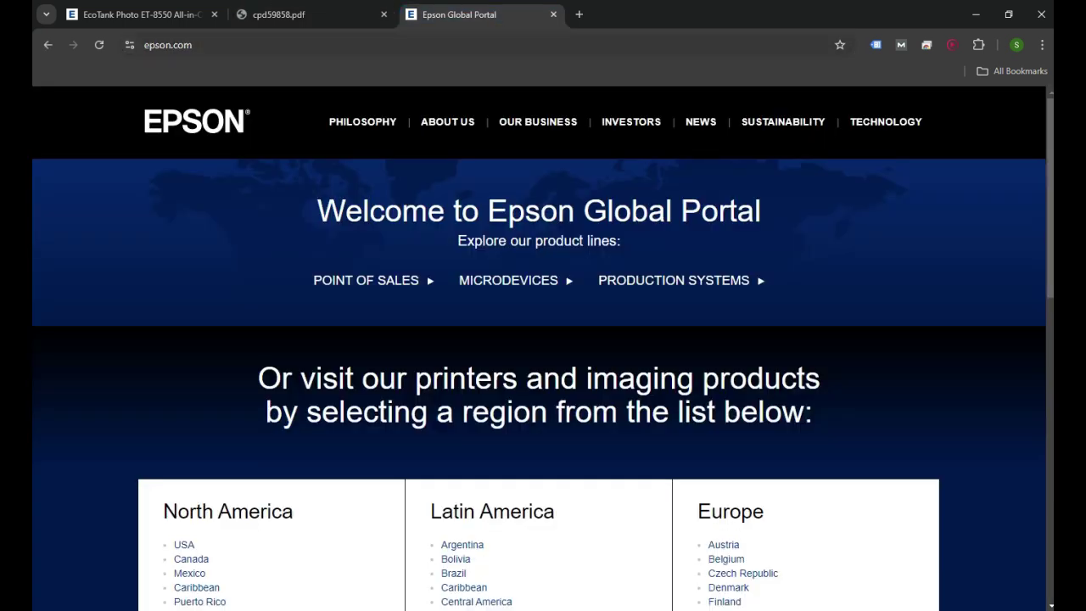
{"action": "key", "text": "ctrl+l"}
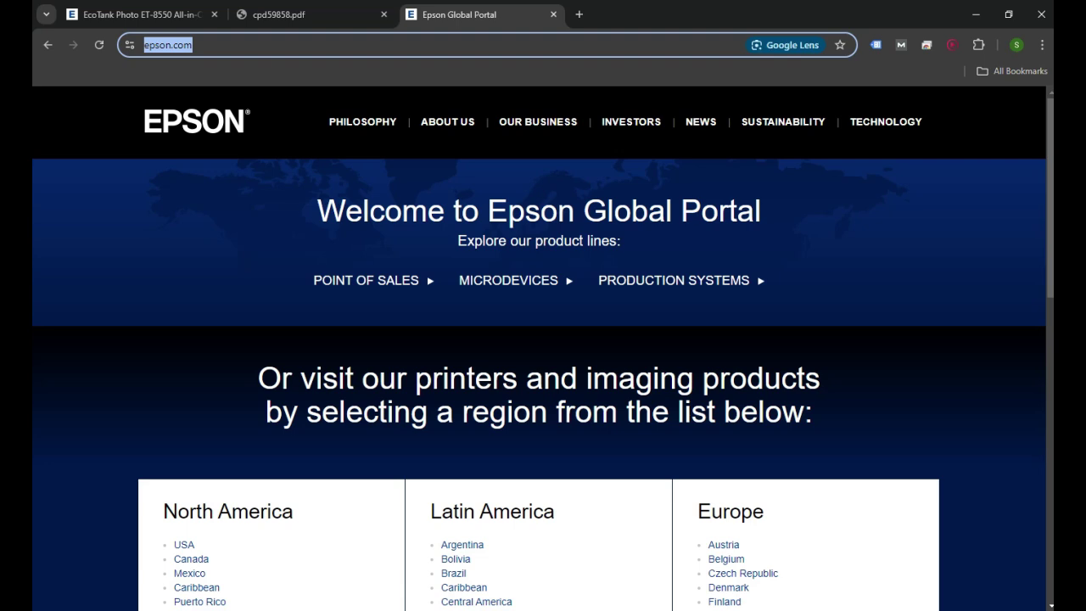
{"action": "scroll", "coordinate": [364, 280], "scroll_direction": "down", "scroll_amount": 2}
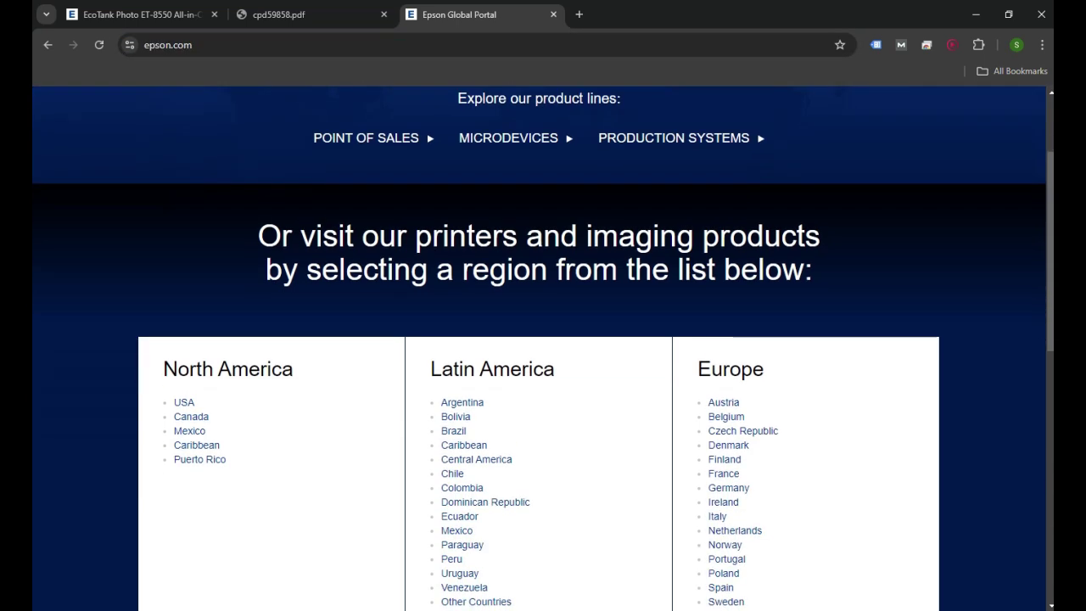
{"action": "left_click", "coordinate": [184, 402]}
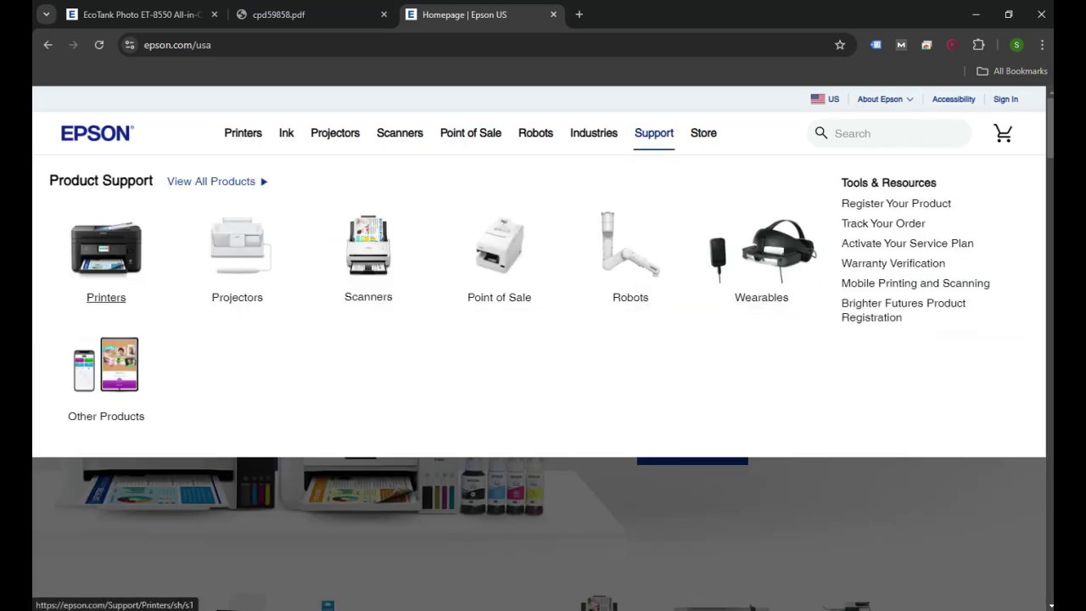
- Search Epson printer support for 'et 8550' and open the ET-8550 support page
{"action": "left_click", "coordinate": [106, 255]}
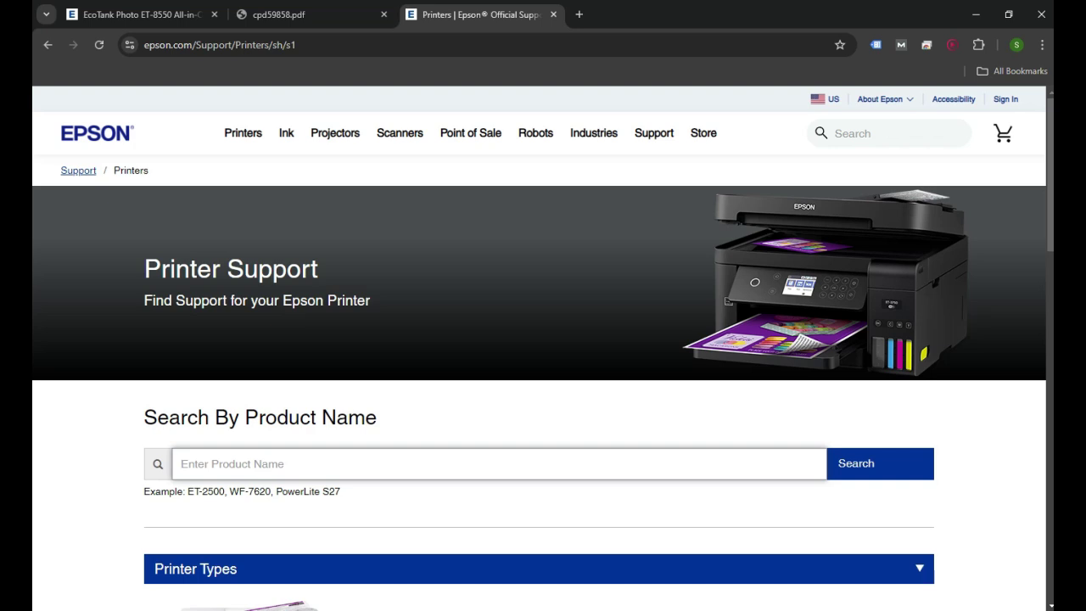
{"action": "type", "text": "et"}
{"action": "type", "text": " 8"}
{"action": "type", "text": "550"}
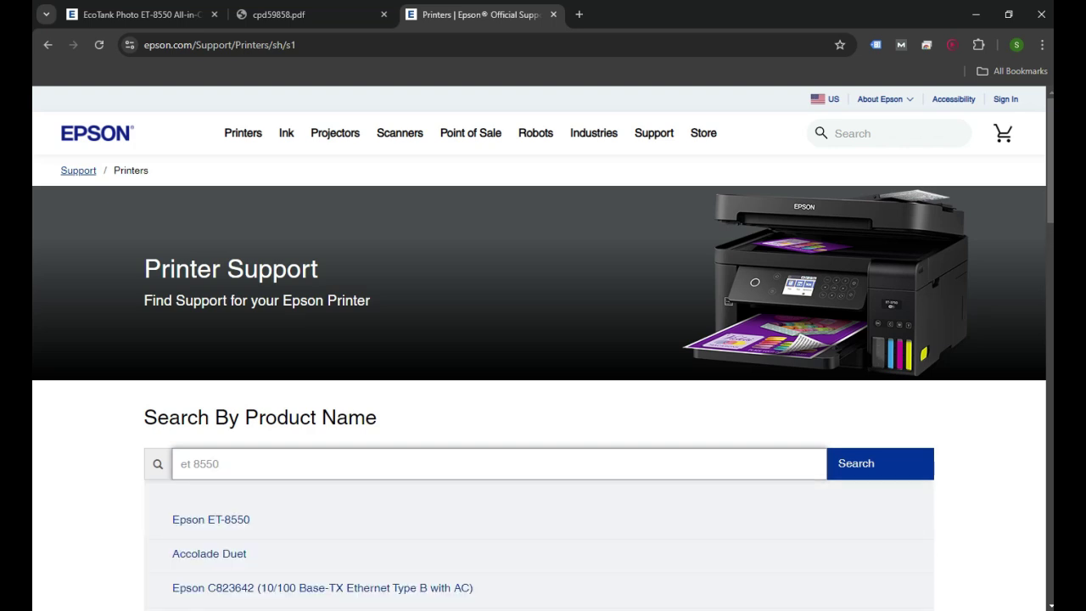
{"action": "scroll", "coordinate": [237, 519], "scroll_direction": "down", "scroll_amount": 1}
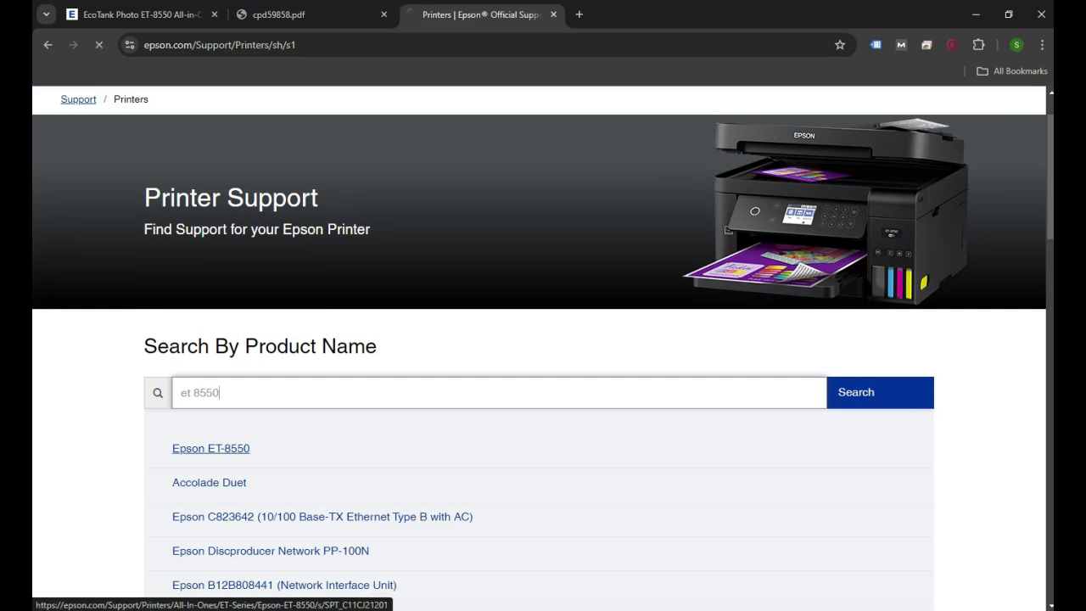
{"action": "left_click", "coordinate": [212, 448]}
- Jump to the Downloads section of the ET-8550 support page
{"action": "scroll", "coordinate": [543, 339], "scroll_direction": "down", "scroll_amount": 1}
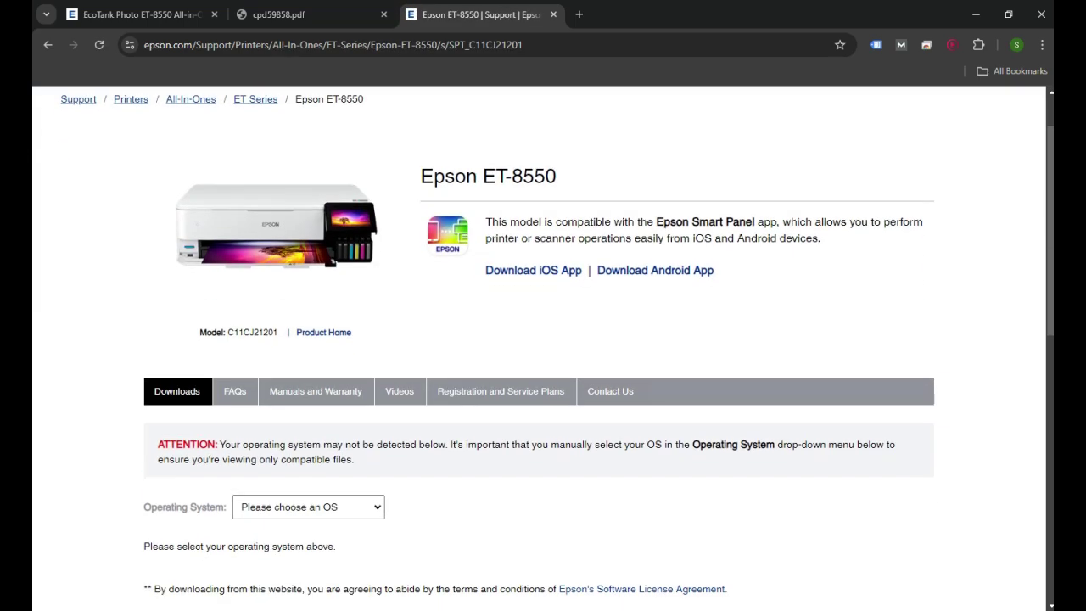
{"action": "scroll", "coordinate": [543, 339], "scroll_direction": "down", "scroll_amount": 1}
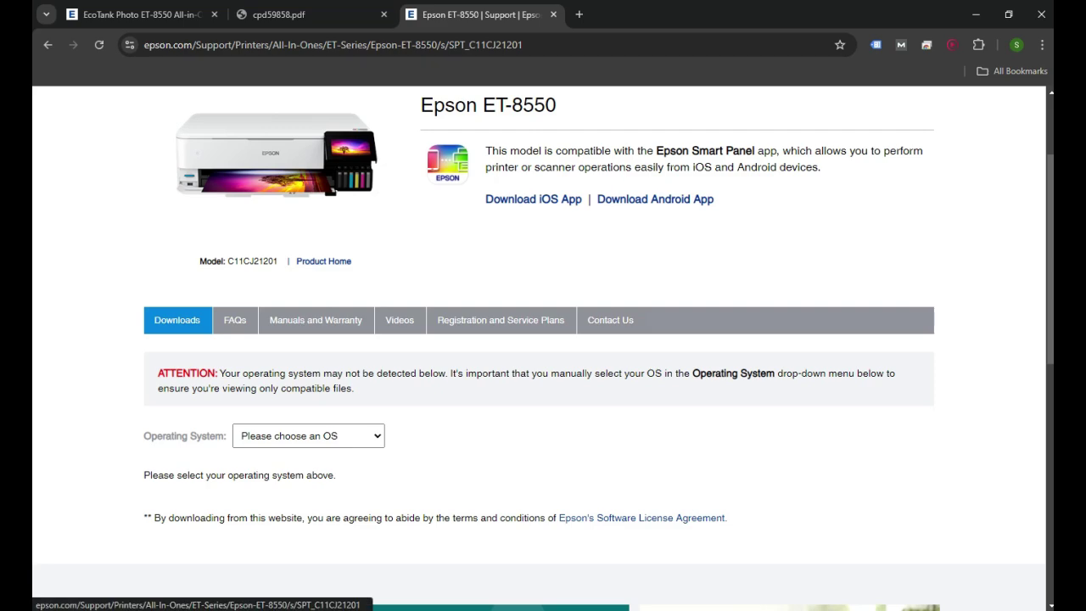
{"action": "left_click", "coordinate": [177, 320]}
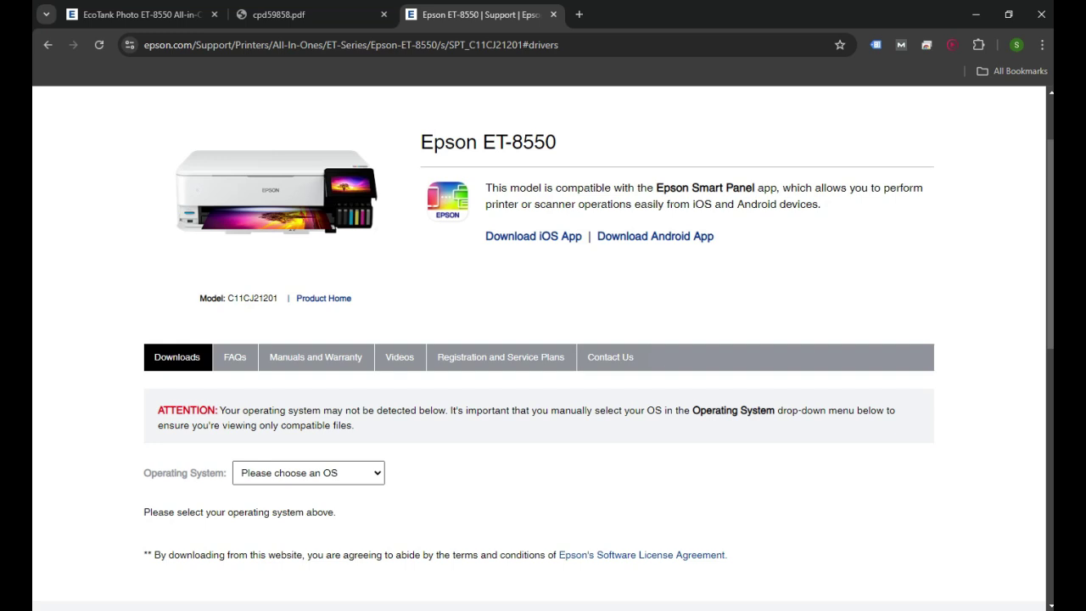
- Choose Windows 10 64-bit as the operating system and apply the filter with GO
{"action": "left_click", "coordinate": [307, 473]}
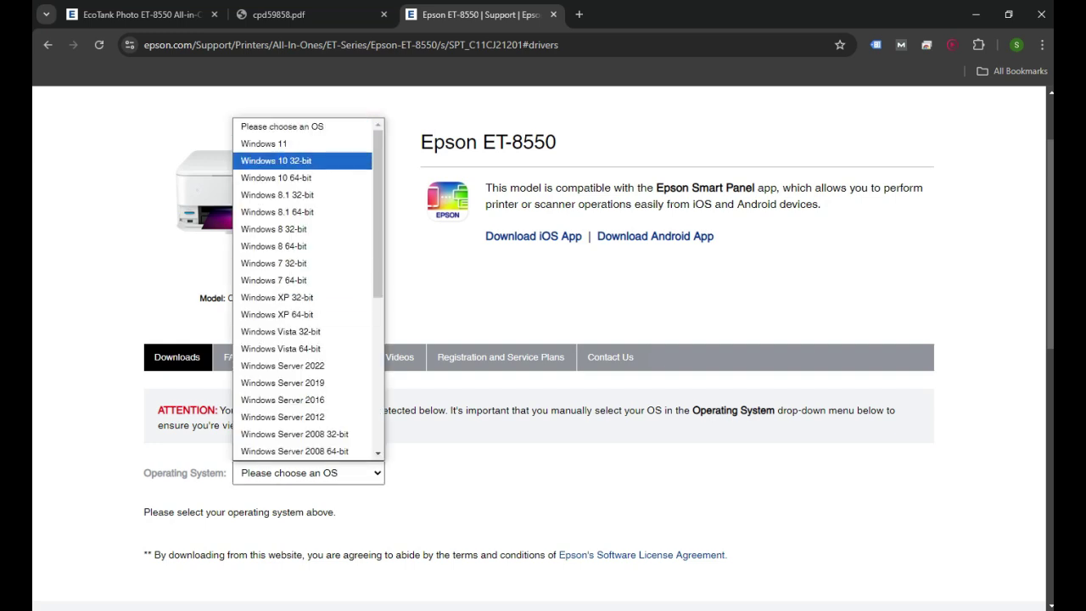
{"action": "key", "text": "Down"}
{"action": "key", "text": "Up"}
{"action": "key", "text": "Up"}
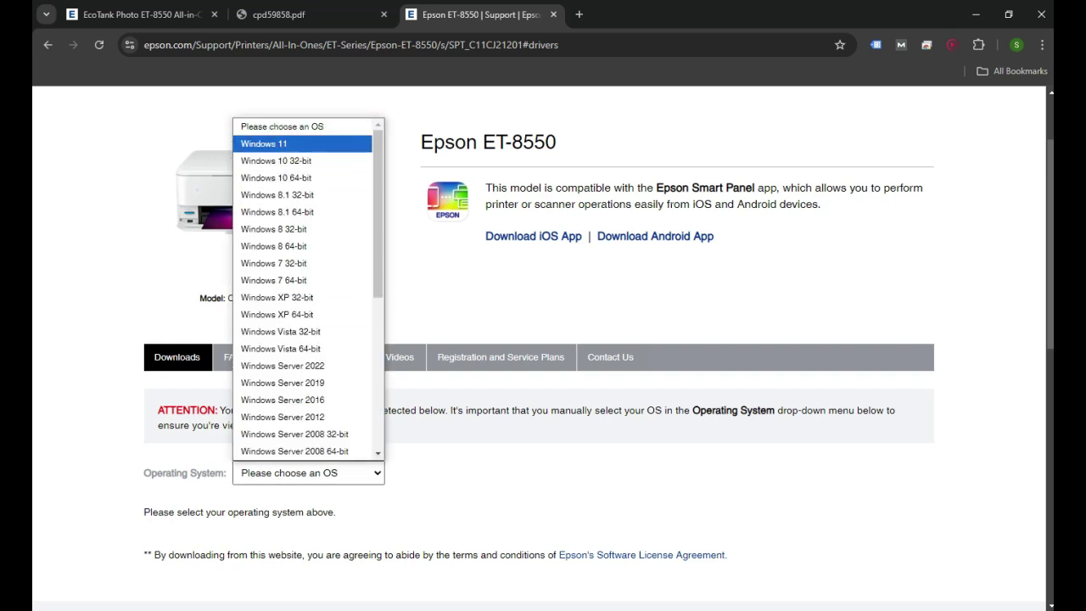
{"action": "key", "text": "Down"}
{"action": "key", "text": "Down"}
{"action": "key", "text": "Down"}
{"action": "key", "text": "Up"}
{"action": "key", "text": "Up"}
{"action": "key", "text": "Up"}
{"action": "key", "text": "Down"}
{"action": "key", "text": "Down"}
{"action": "key", "text": "Down"}
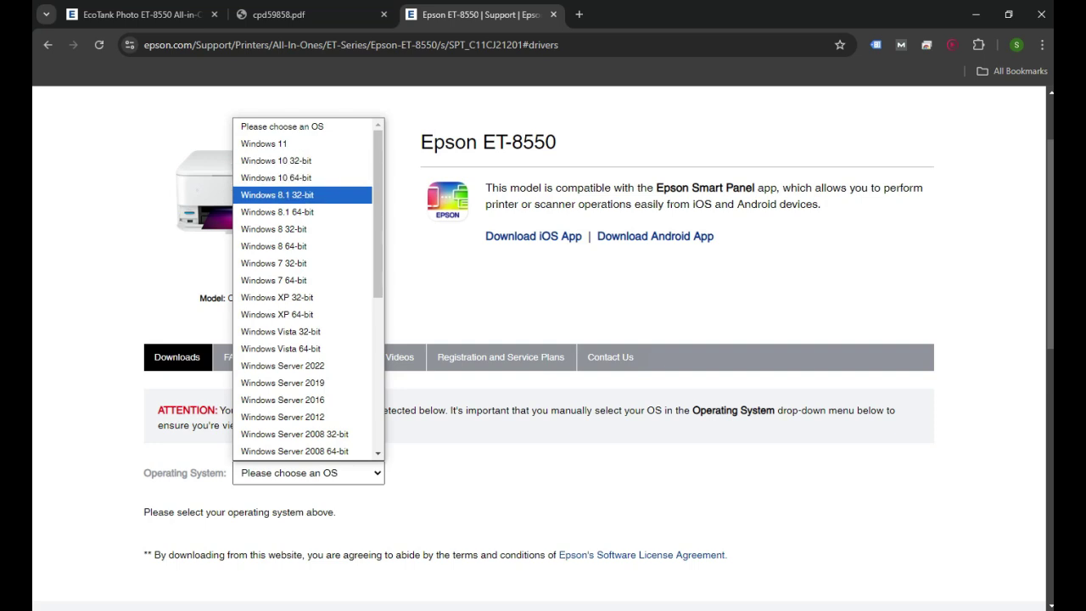
{"action": "scroll", "coordinate": [378, 254], "scroll_direction": "down", "scroll_amount": 1}
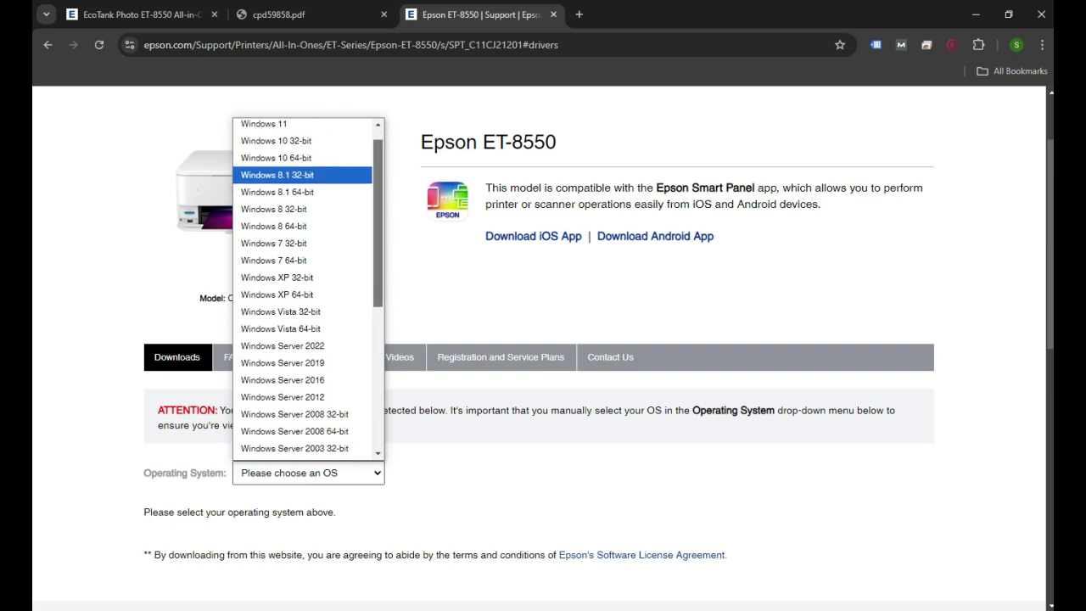
{"action": "scroll", "coordinate": [307, 285], "scroll_direction": "down", "scroll_amount": 1}
{"action": "scroll", "coordinate": [307, 284], "scroll_direction": "down", "scroll_amount": 1}
{"action": "scroll", "coordinate": [307, 284], "scroll_direction": "down", "scroll_amount": 1}
{"action": "scroll", "coordinate": [307, 284], "scroll_direction": "down", "scroll_amount": 1}
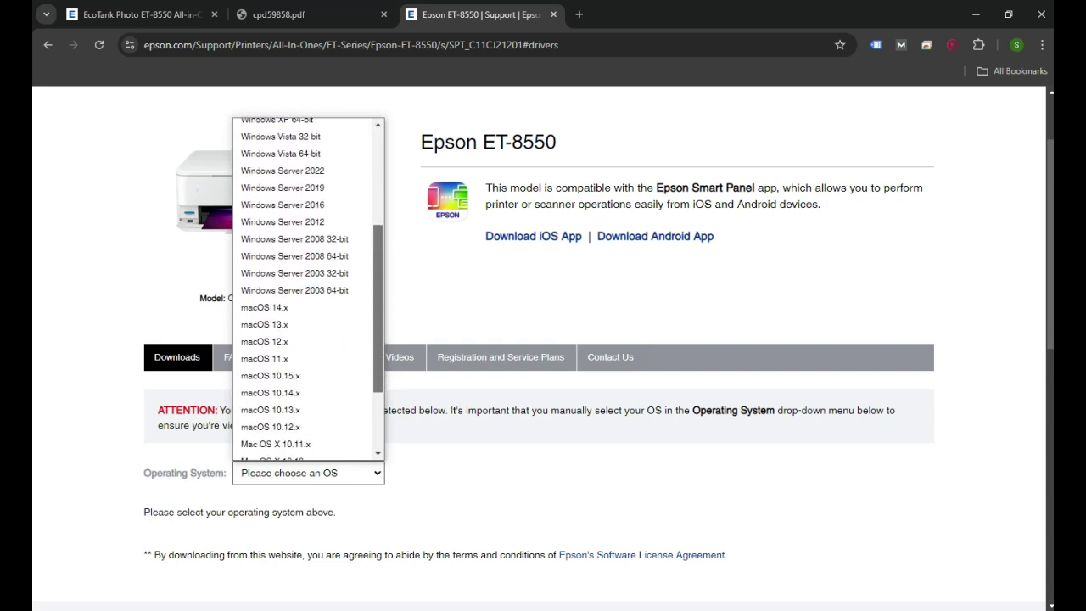
{"action": "scroll", "coordinate": [307, 284], "scroll_direction": "down", "scroll_amount": 1}
{"action": "scroll", "coordinate": [307, 284], "scroll_direction": "up", "scroll_amount": 2}
{"action": "scroll", "coordinate": [307, 284], "scroll_direction": "up", "scroll_amount": 3}
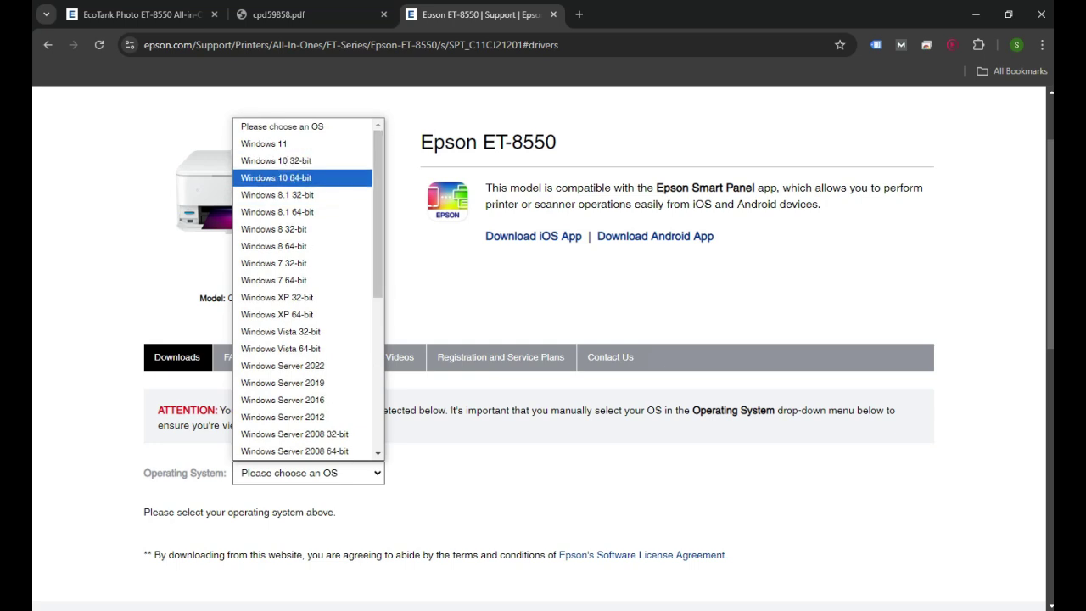
{"action": "left_click", "coordinate": [275, 178]}
{"action": "left_click", "coordinate": [405, 473]}
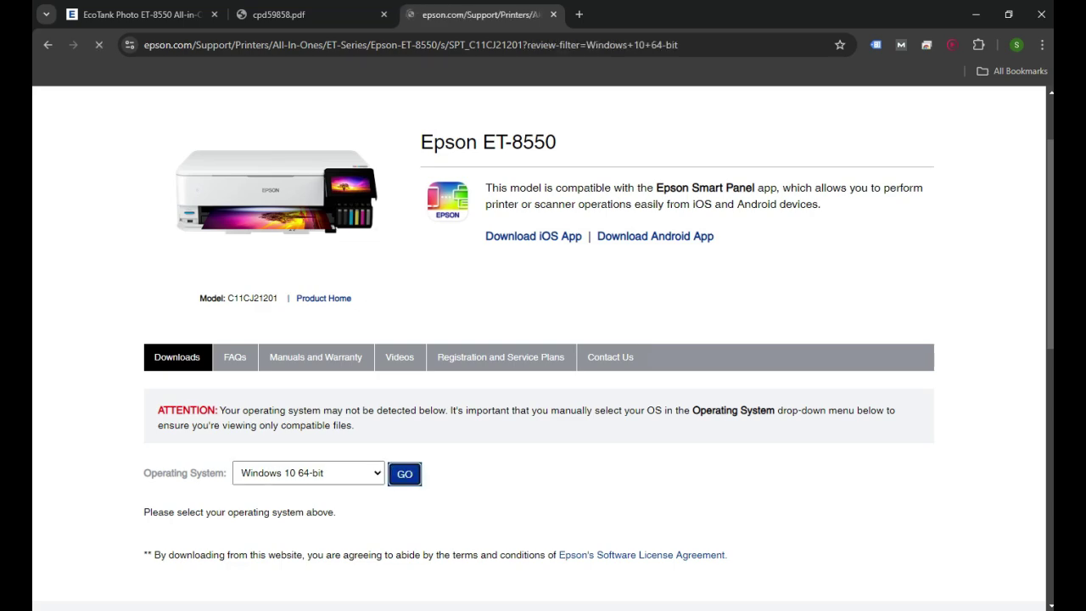
- Download the 12.0 MB ET8550_Lite_NA.exe Drivers and Utilities Combo Package Installer
{"action": "scroll", "coordinate": [542, 339], "scroll_direction": "down", "scroll_amount": 3}
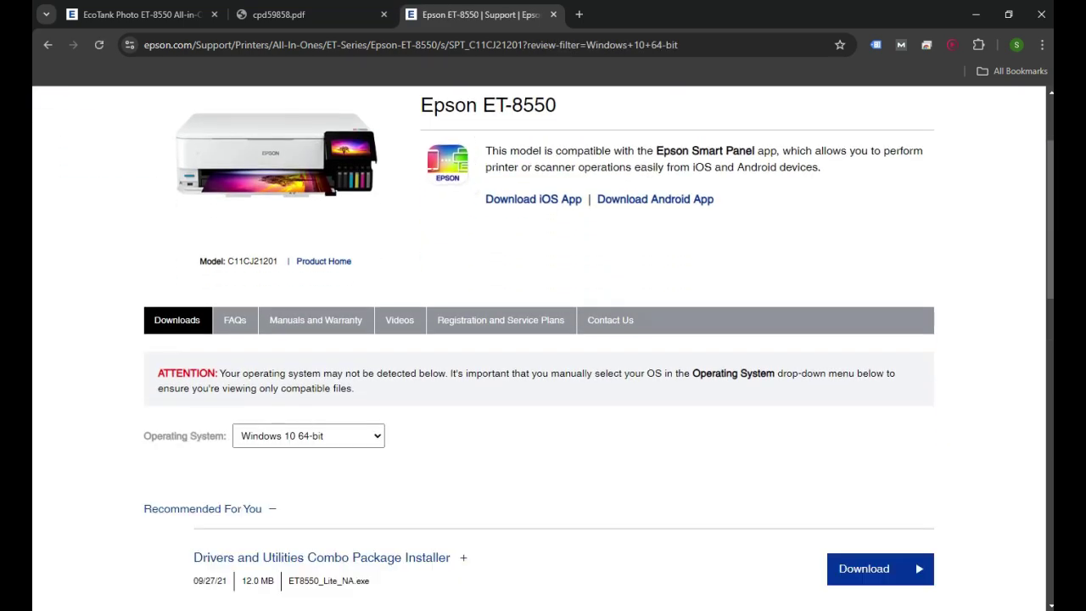
{"action": "scroll", "coordinate": [543, 339], "scroll_direction": "down", "scroll_amount": 1}
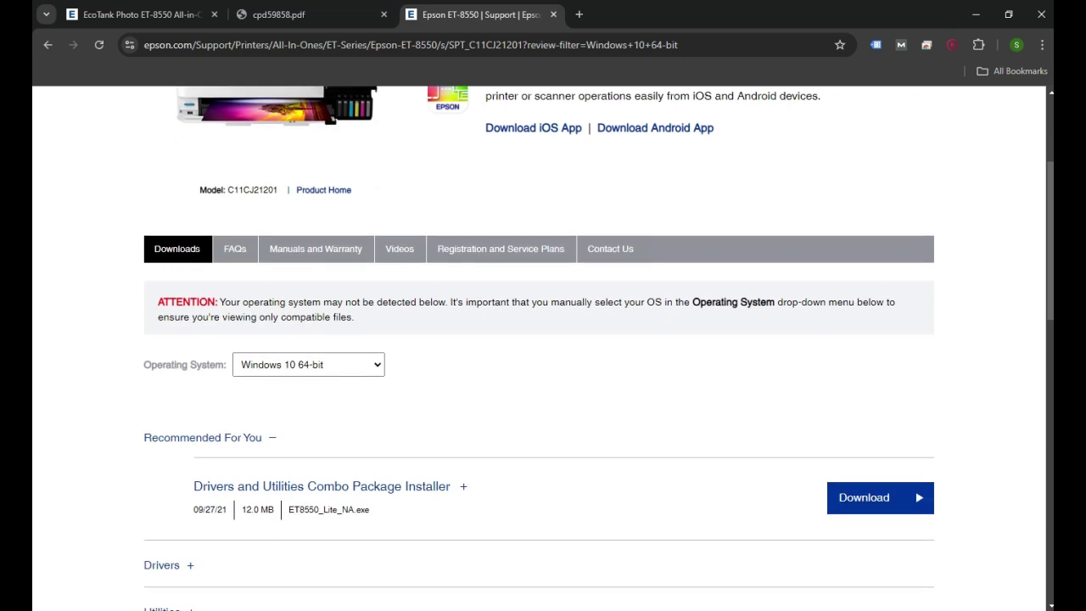
{"action": "scroll", "coordinate": [542, 340], "scroll_direction": "down", "scroll_amount": 1}
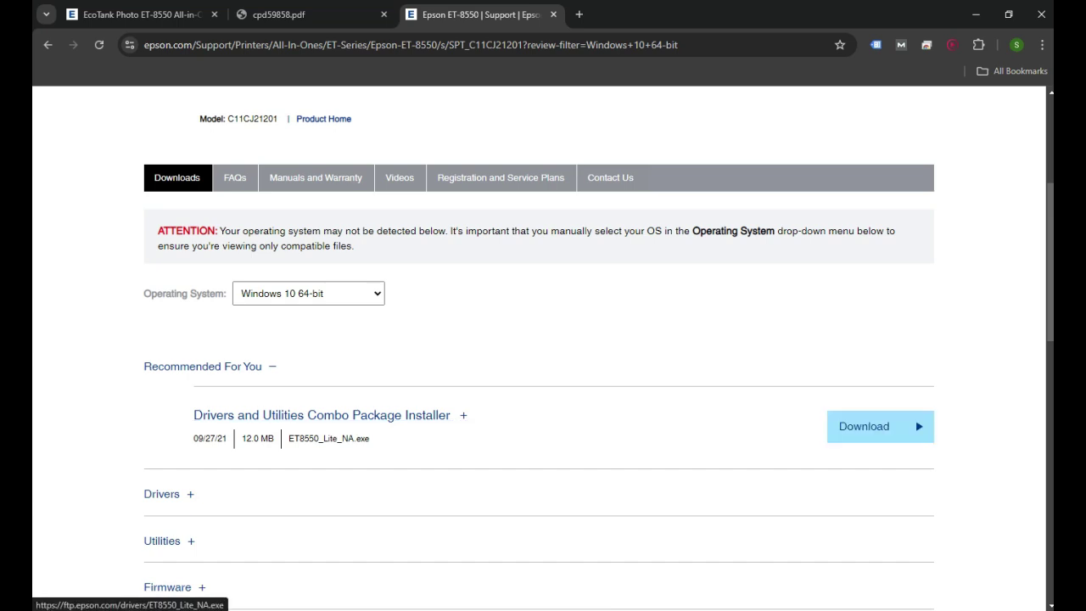
{"action": "left_click", "coordinate": [874, 426]}
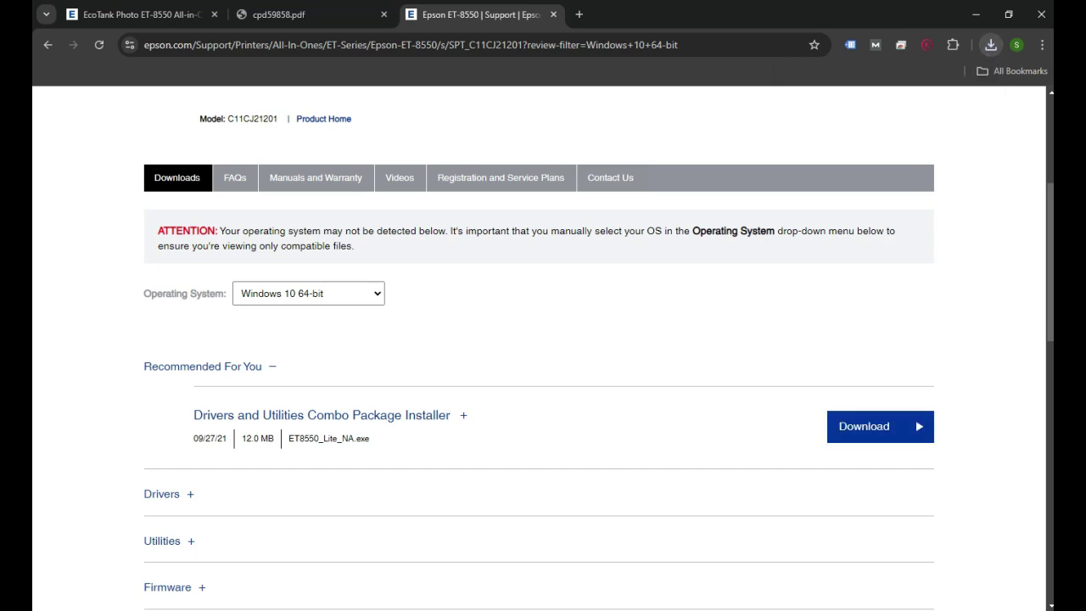
{"action": "scroll", "coordinate": [543, 348], "scroll_direction": "up", "scroll_amount": 2}
{"action": "scroll", "coordinate": [543, 348], "scroll_direction": "up", "scroll_amount": 1}
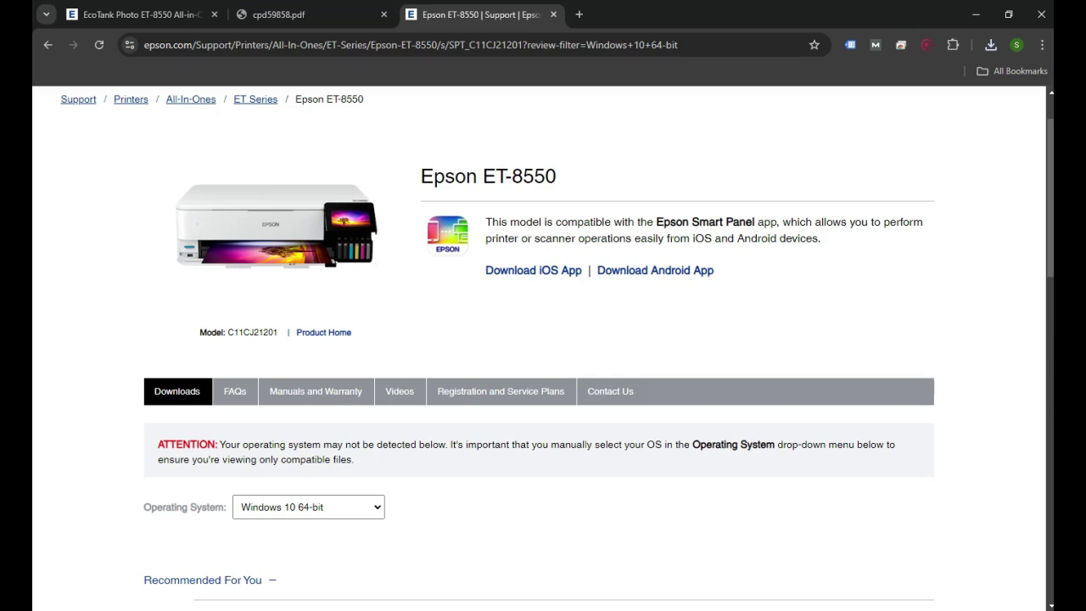
{"action": "key", "text": "ctrl+shift+Tab"}
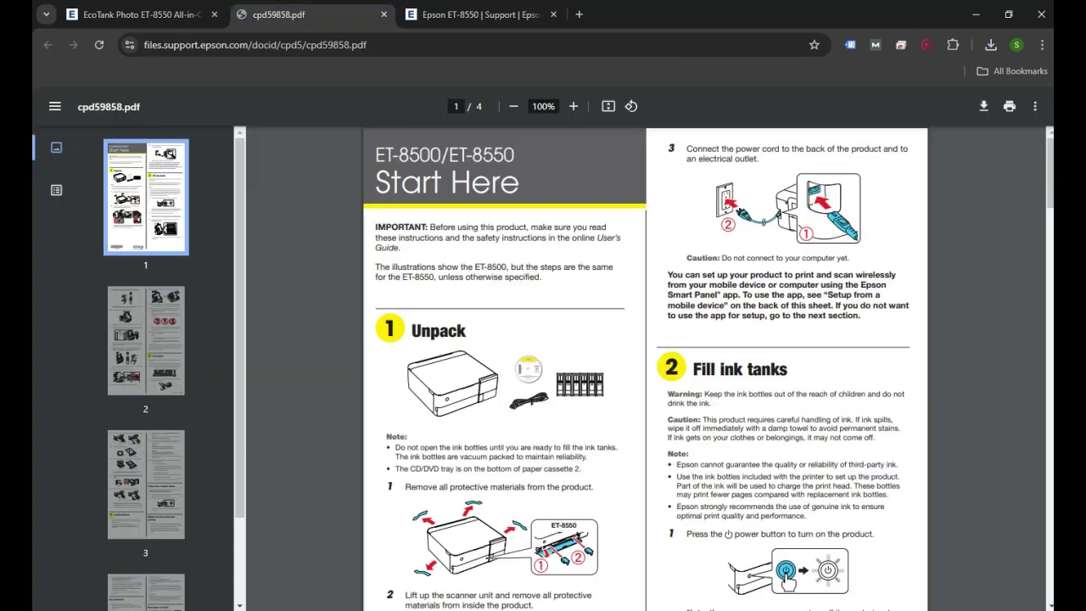
{"action": "key", "text": "ctrl+Tab"}
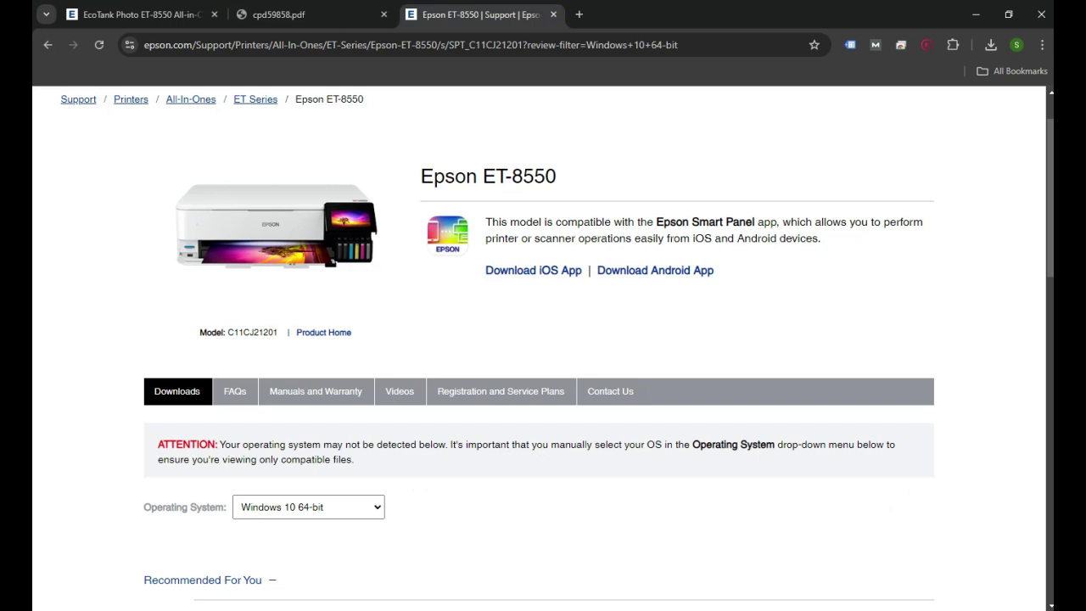
{"action": "scroll", "coordinate": [543, 339], "scroll_direction": "up", "scroll_amount": 1}
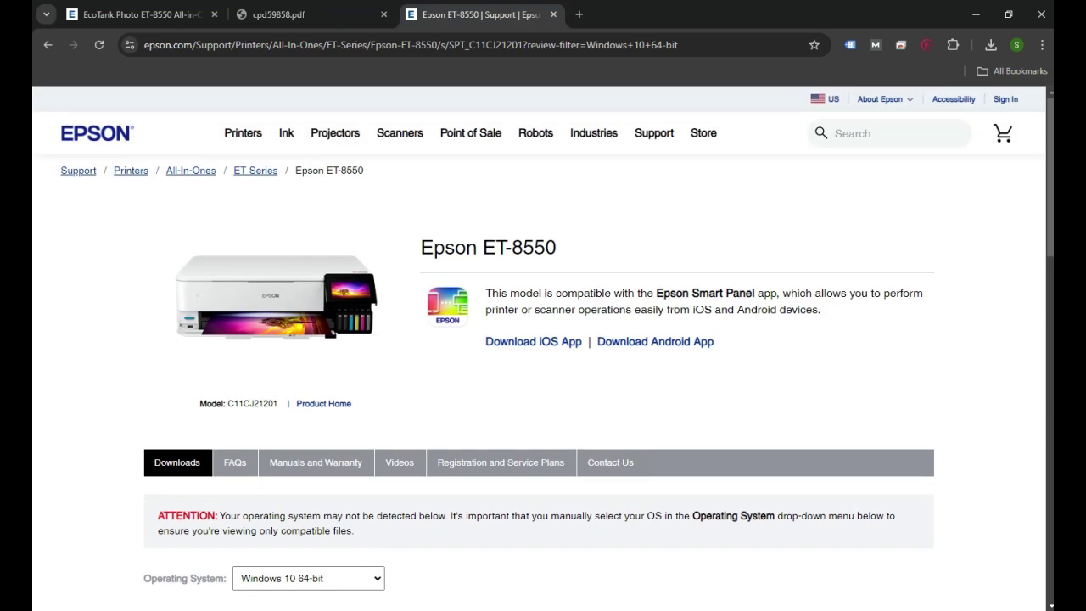